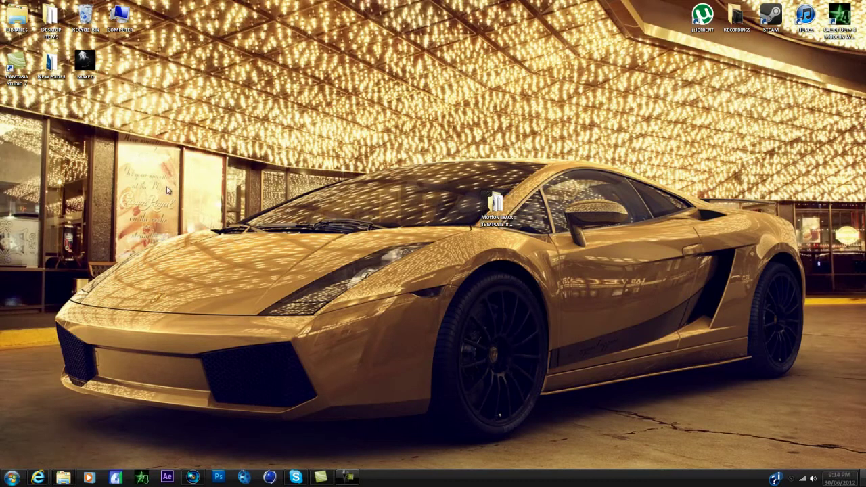
Select the Motion Track Template # 15 folder on the desktop
click(510, 224)
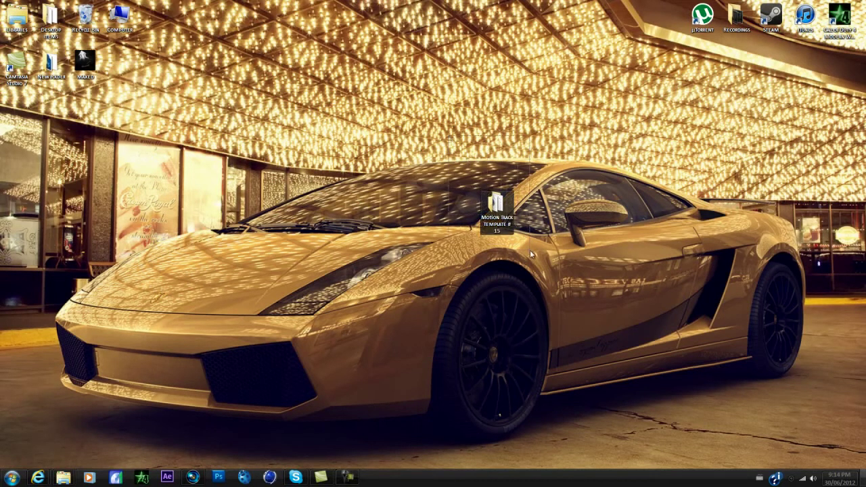
click(502, 218)
Open the template folder and select the HIGHRISEE MP4 footage to show its details
double_click(497, 206)
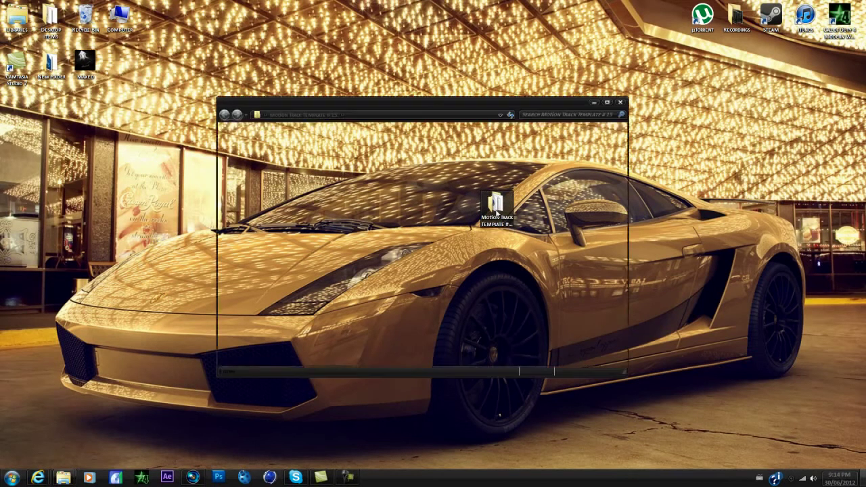
drag(440, 211, 353, 140)
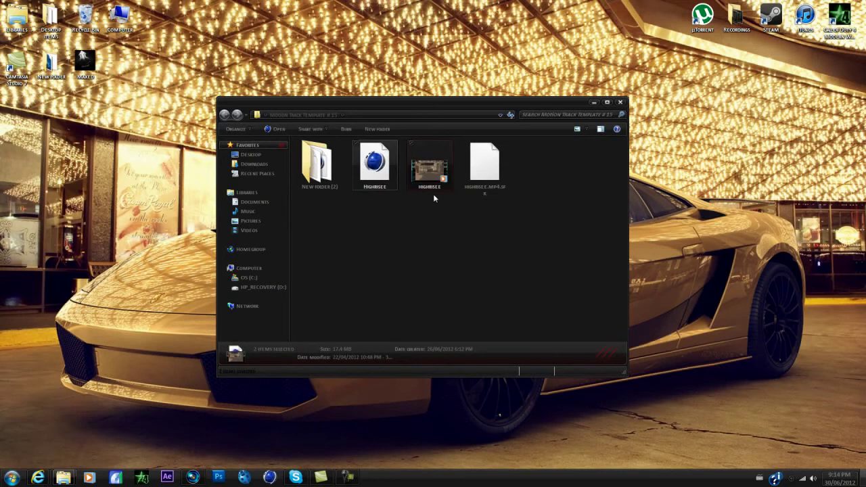
click(424, 209)
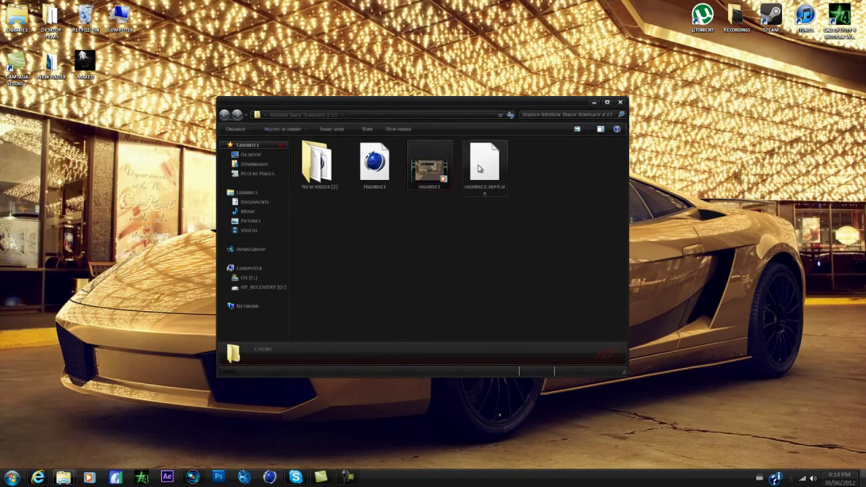
click(431, 189)
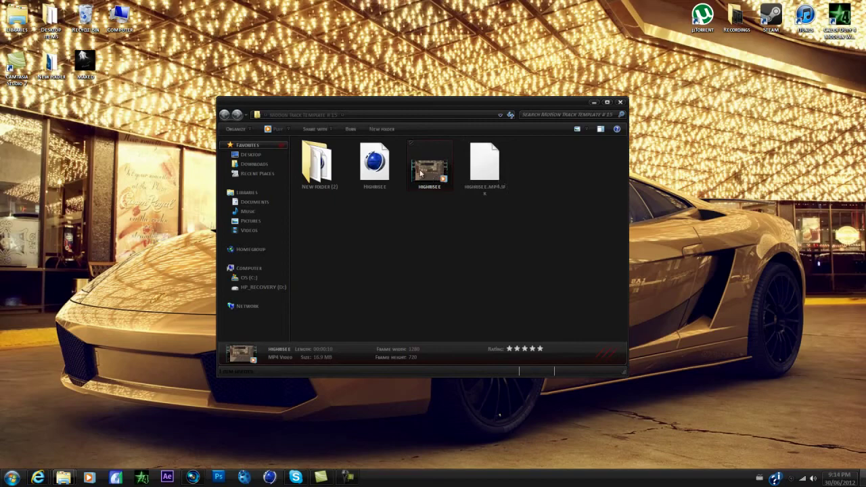
click(193, 477)
key(space)
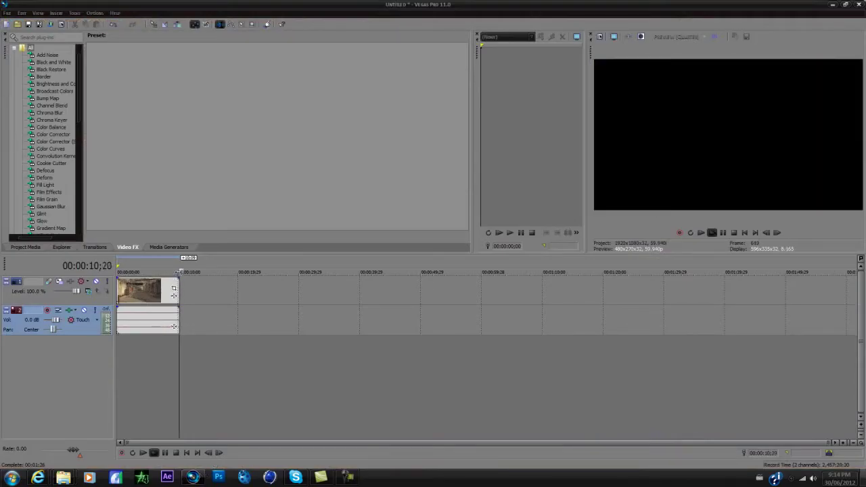
click(157, 271)
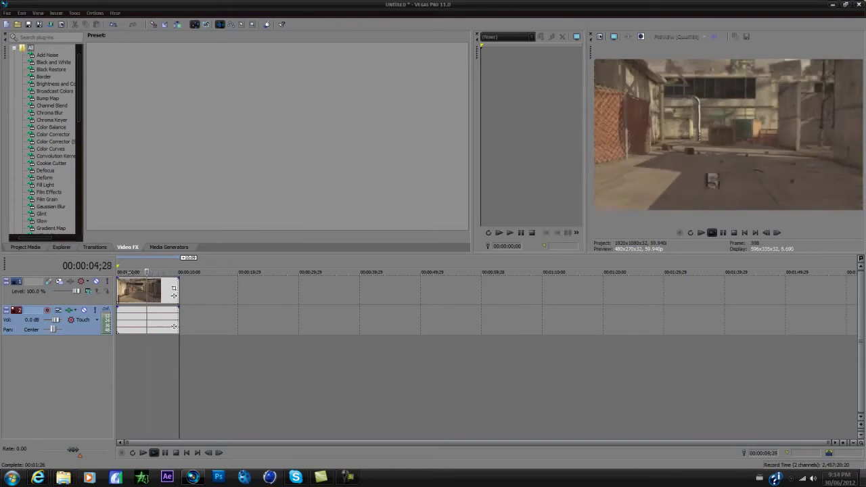
key(space)
click(22, 12)
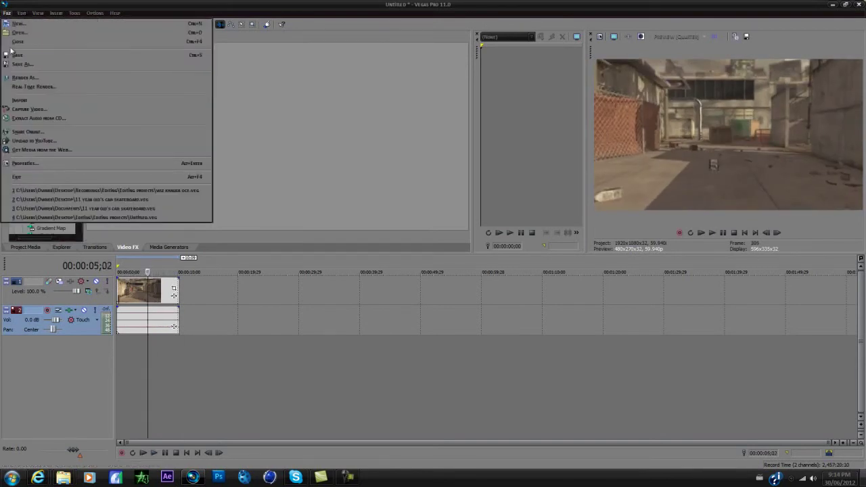
click(27, 77)
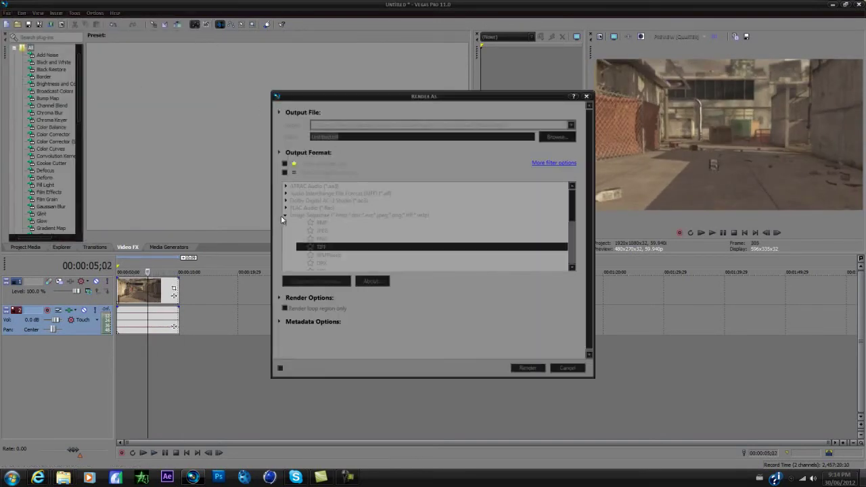
click(322, 247)
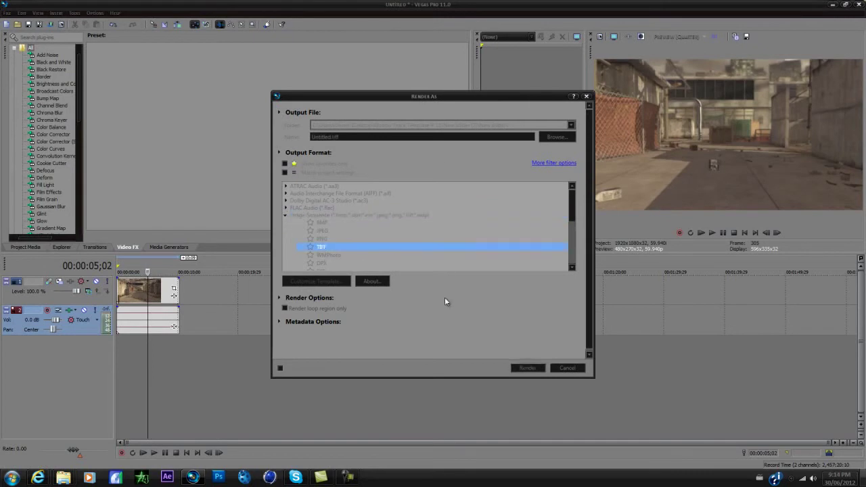
click(556, 137)
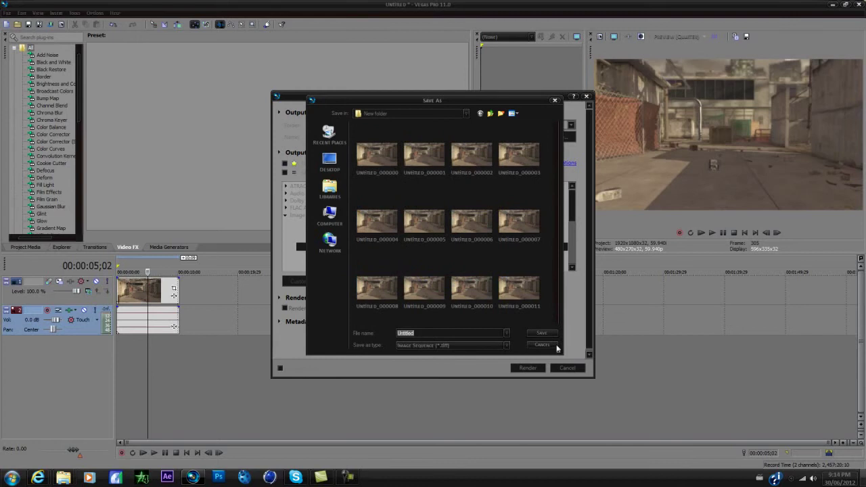
click(554, 100)
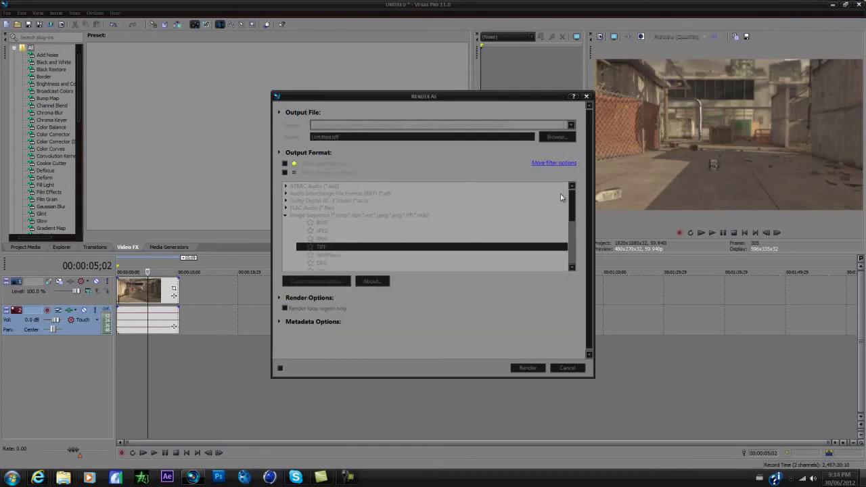
click(568, 368)
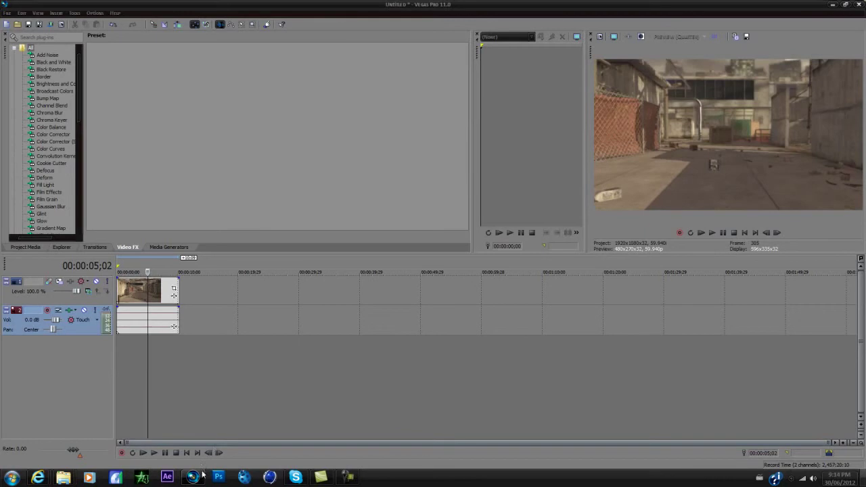
Open the TIF frames folder and template folder, then select the HIGHRISEE .c4d scene
click(63, 478)
middle_click(68, 475)
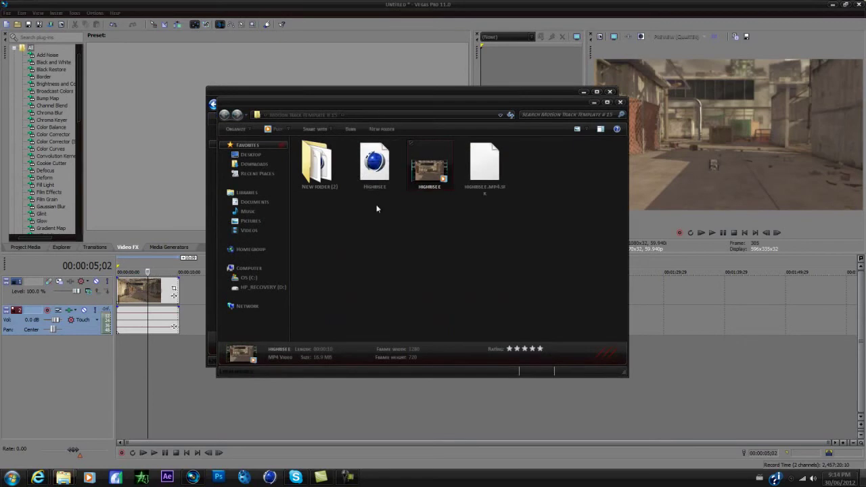
click(377, 166)
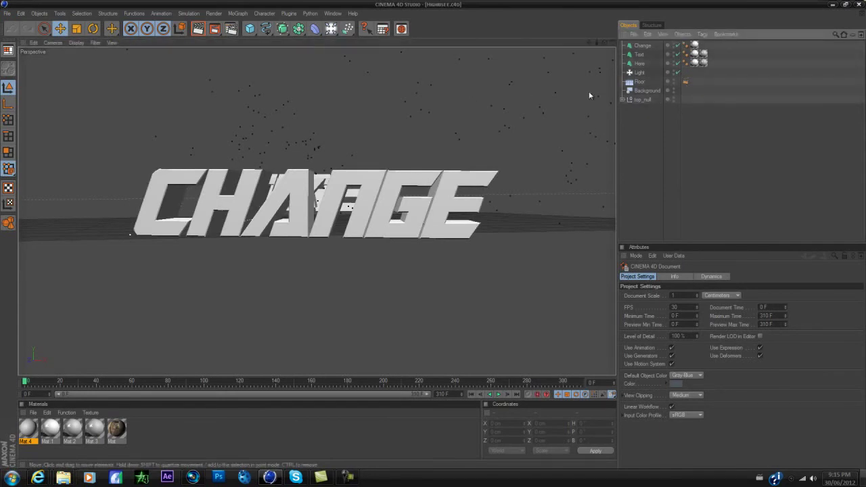
Select the Background object, then select Mat 4, delete it and undo the deletion
click(645, 91)
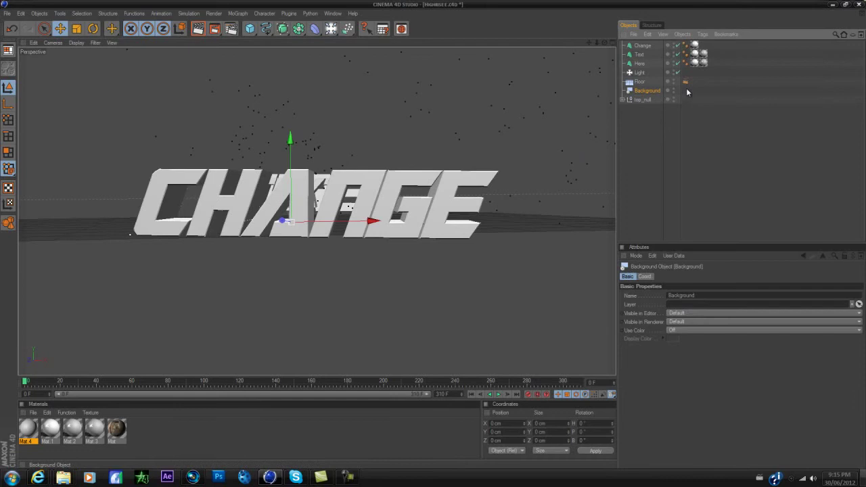
click(687, 90)
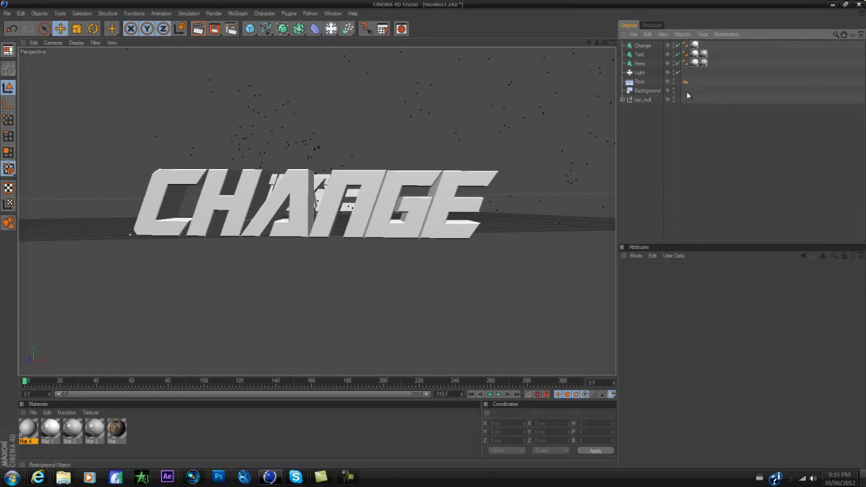
click(654, 92)
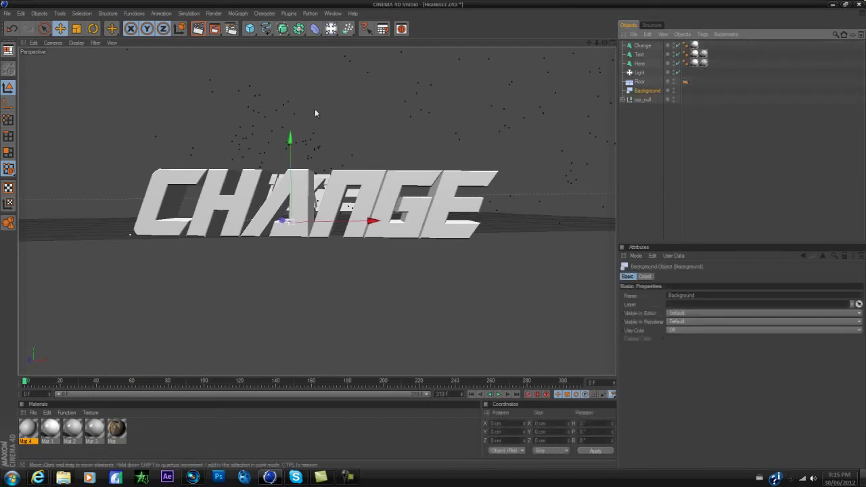
click(36, 426)
key(Delete)
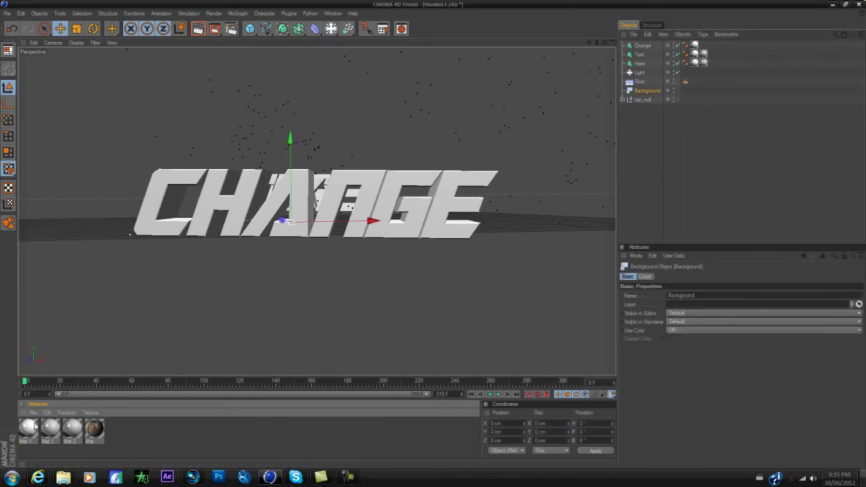
key(ctrl+z)
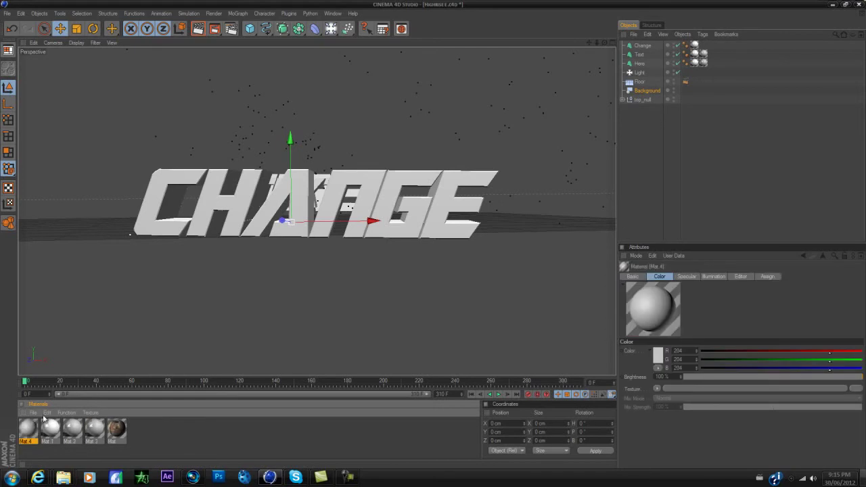
Load the first Untitled sequence frame as Mat 4's Color texture
double_click(30, 431)
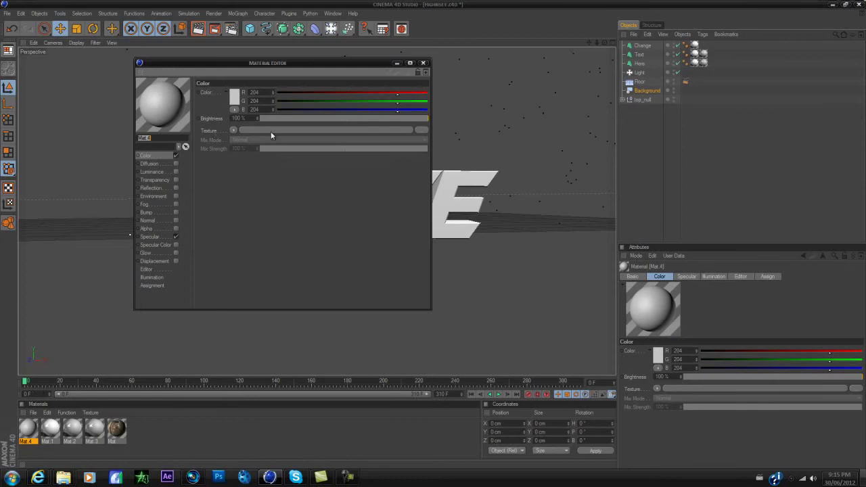
click(287, 129)
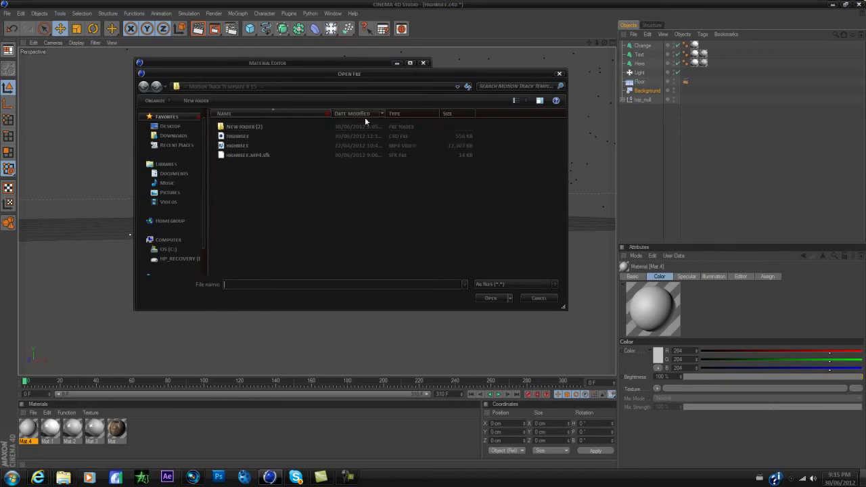
double_click(255, 128)
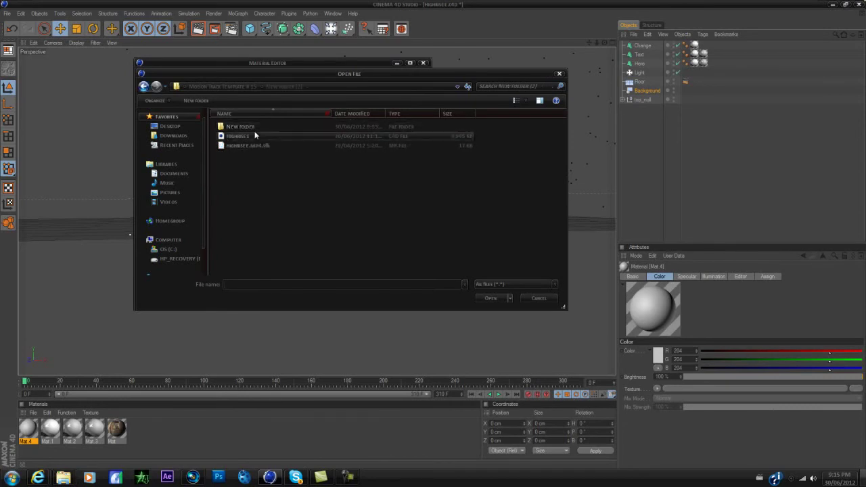
double_click(254, 130)
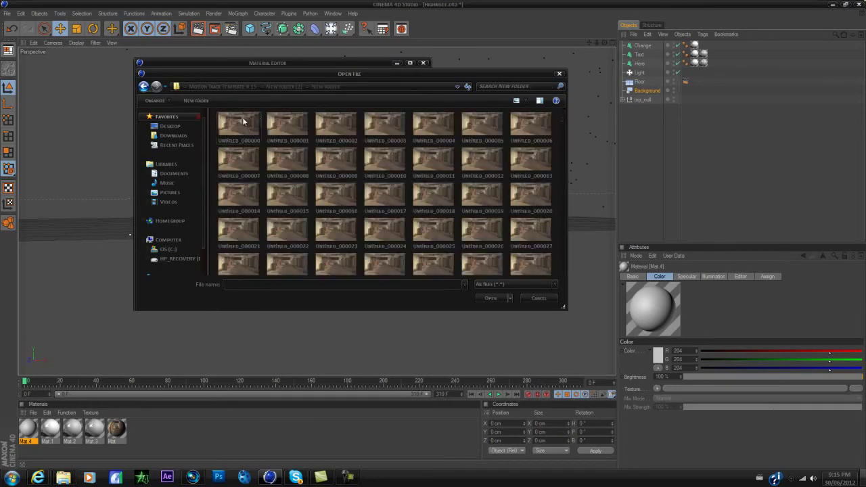
click(492, 299)
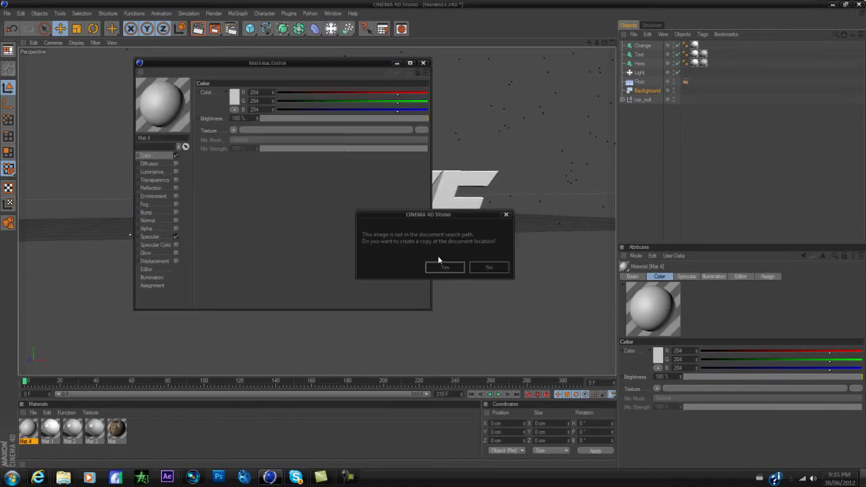
click(497, 271)
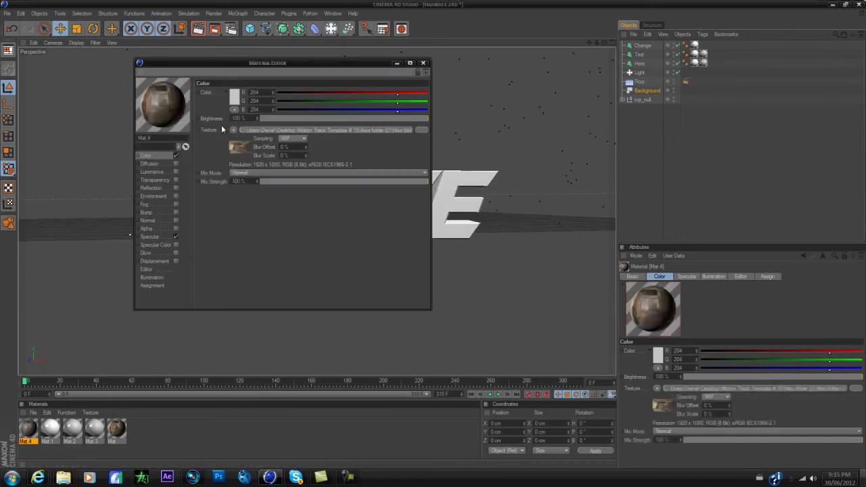
Calculate the texture animation to span frames 0–619 and close the Material Editor
click(268, 132)
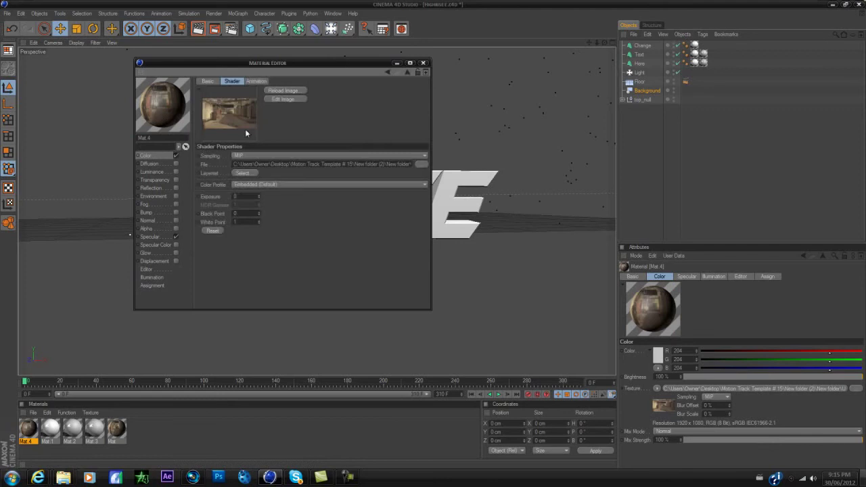
click(220, 228)
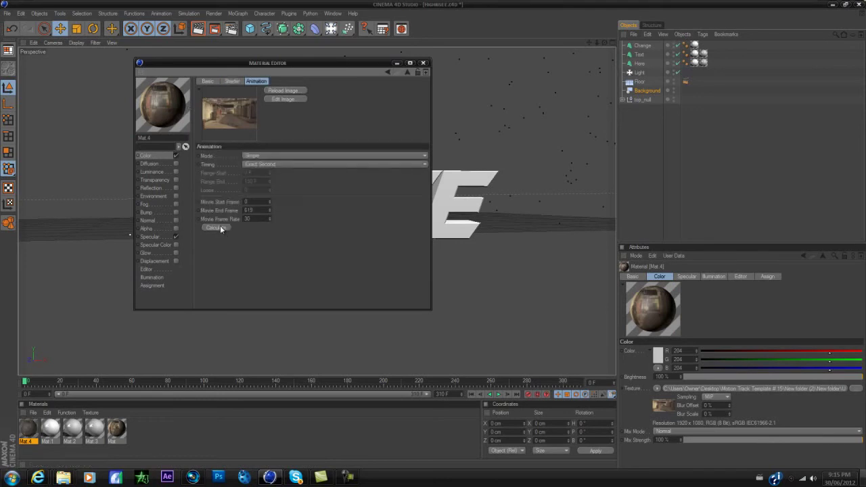
click(424, 64)
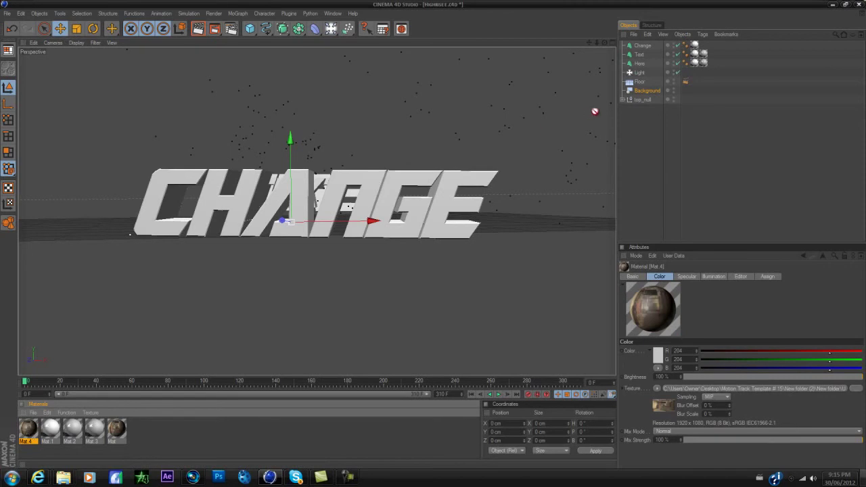
Apply Mat 4 to the Background and Floor objects and render a preview
drag(27, 431, 646, 90)
drag(30, 431, 640, 81)
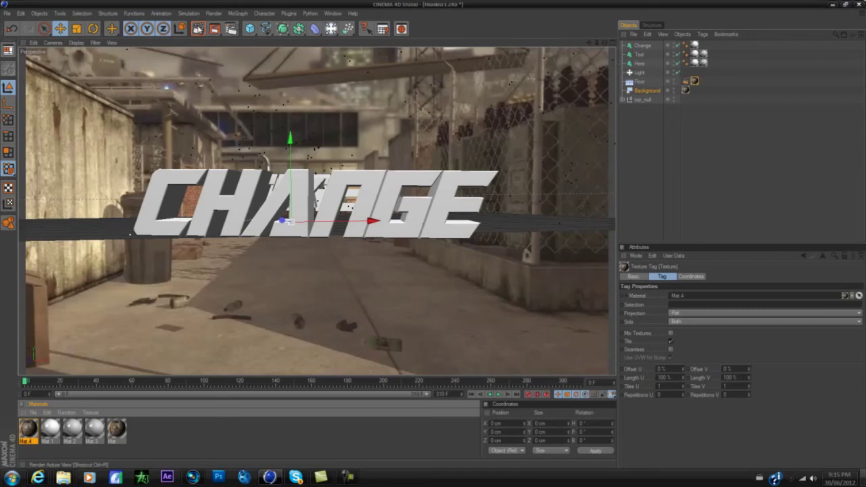
click(197, 29)
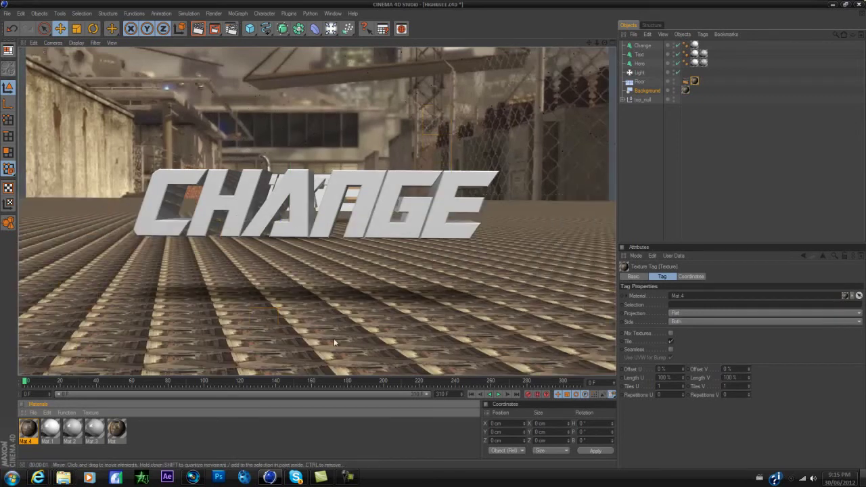
Set the Floor's texture tag projection to Frontal and re-render to check the blend
click(643, 82)
click(694, 82)
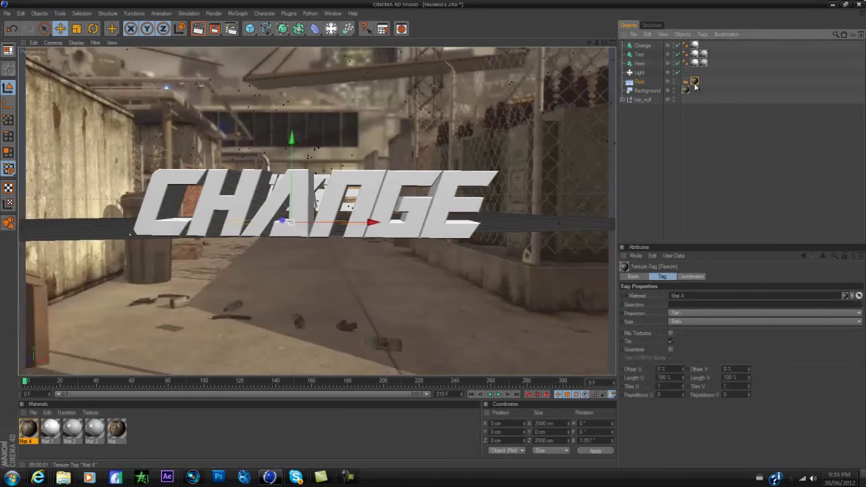
click(684, 316)
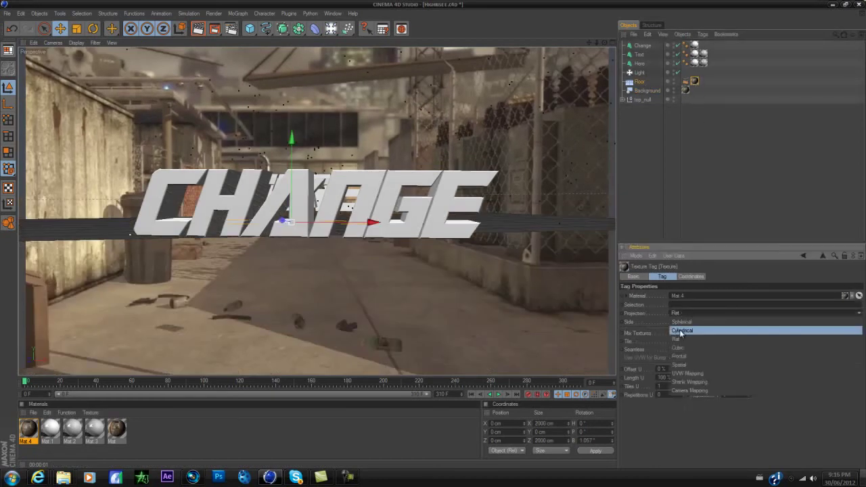
click(683, 356)
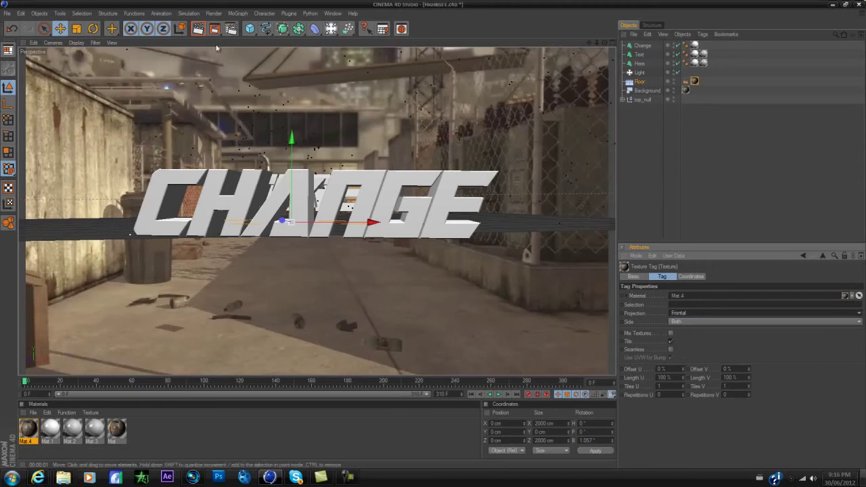
click(197, 29)
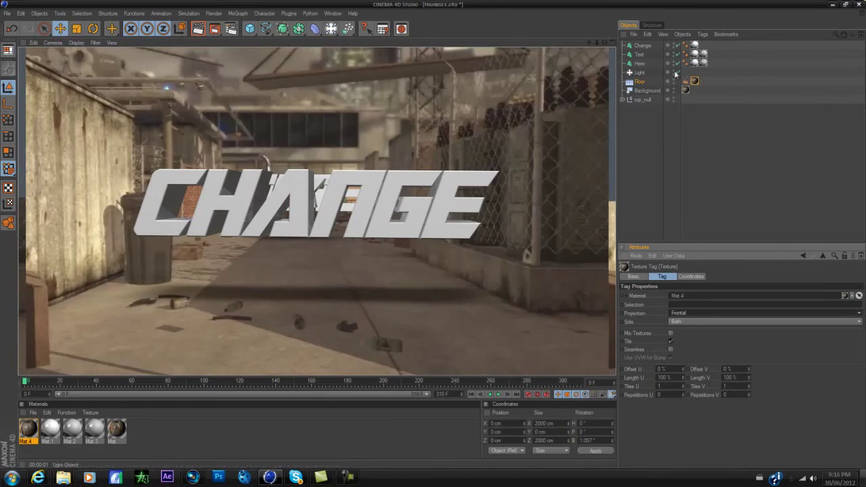
click(639, 63)
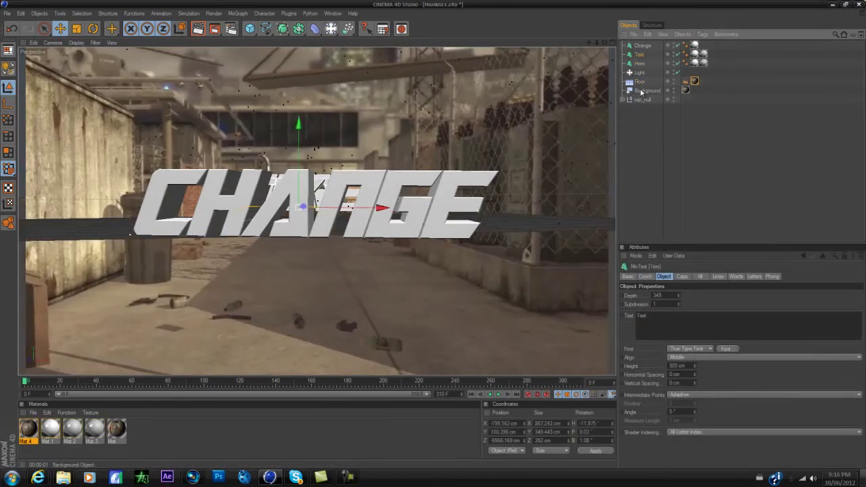
double_click(669, 322)
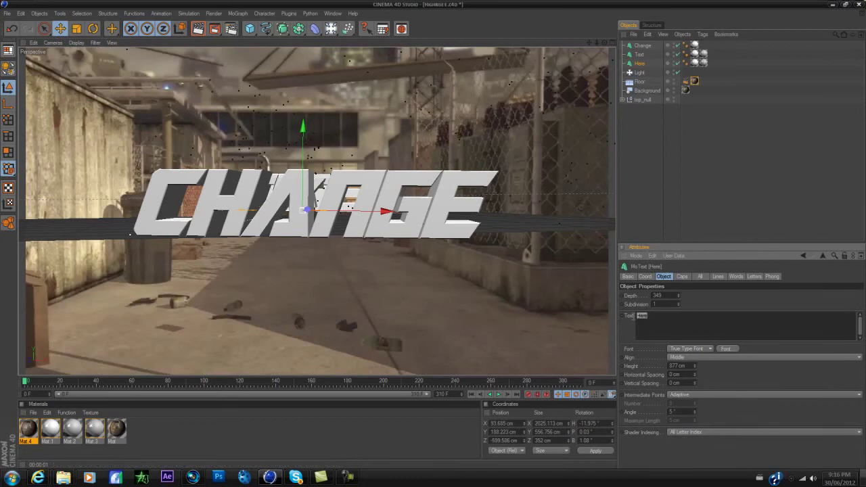
click(638, 72)
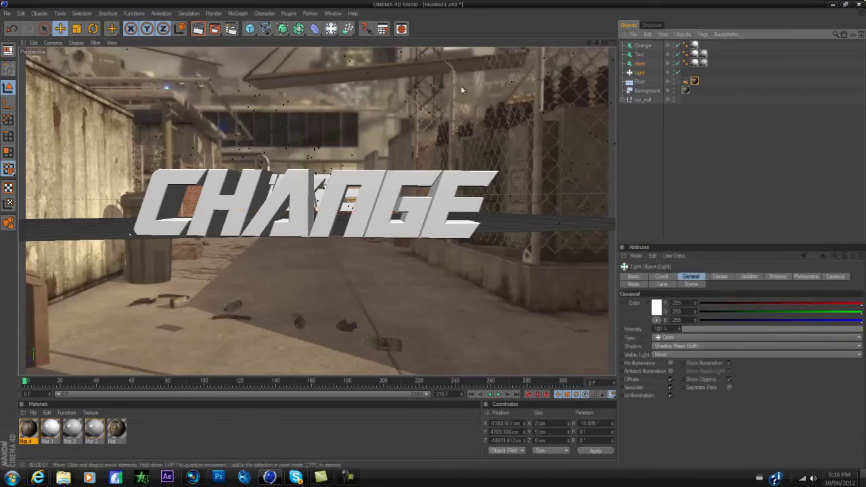
click(639, 63)
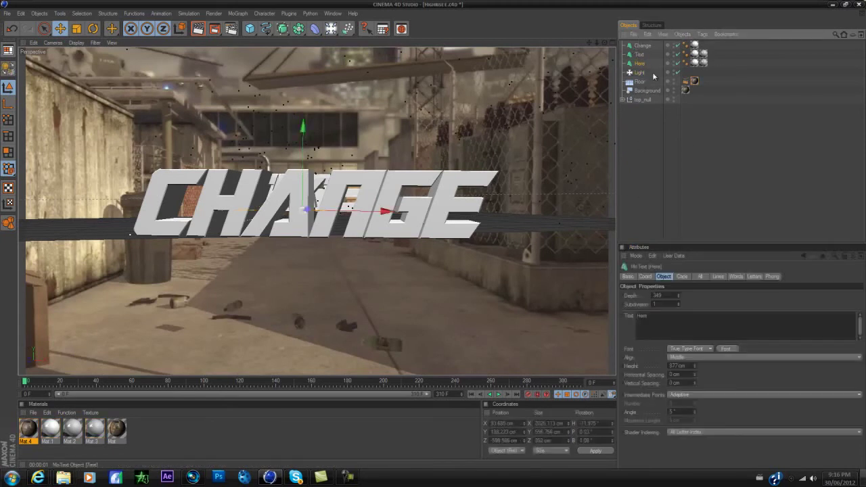
click(645, 276)
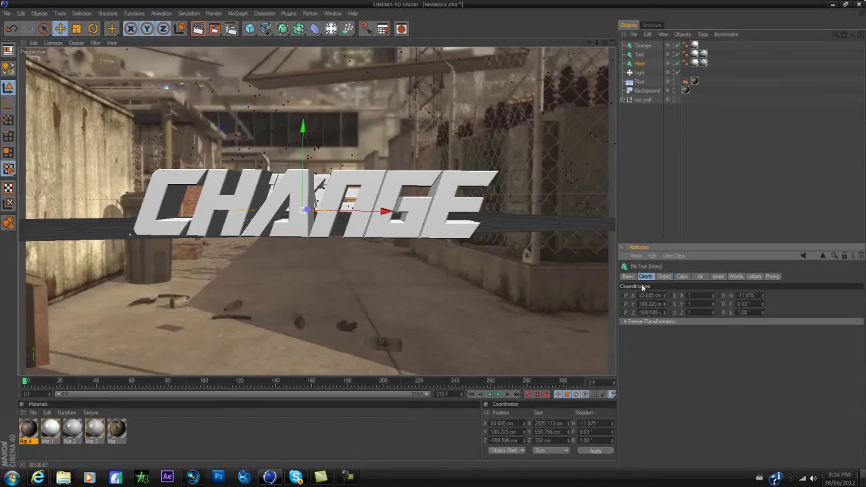
click(639, 72)
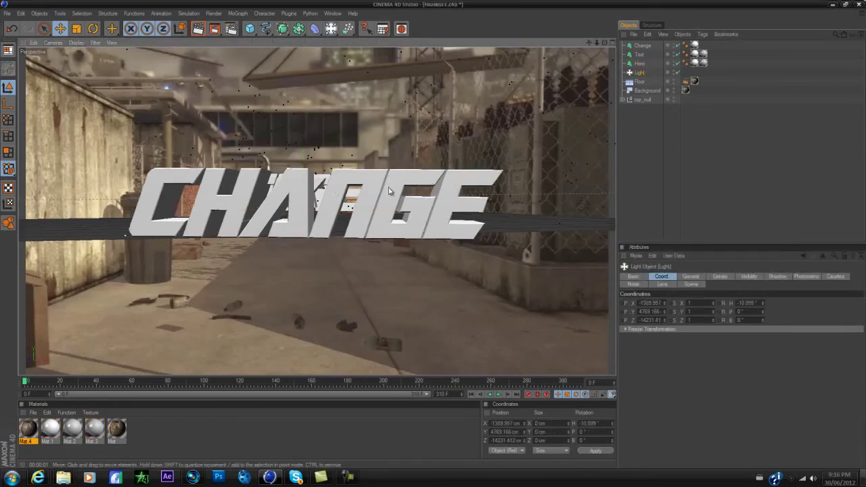
scroll(365, 209, down, 2)
scroll(385, 222, down, 2)
scroll(383, 223, down, 1)
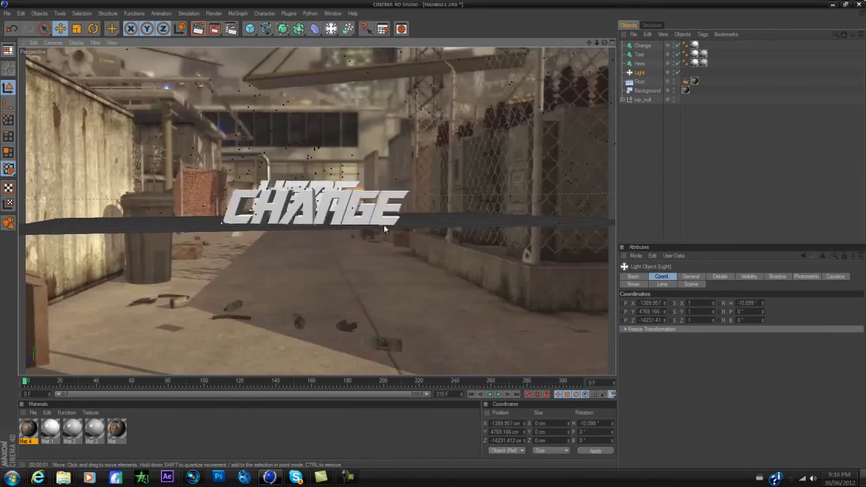
scroll(380, 224, down, 1)
scroll(378, 225, up, 1)
scroll(379, 225, down, 1)
scroll(392, 213, down, 1)
scroll(398, 197, up, 1)
scroll(397, 194, down, 1)
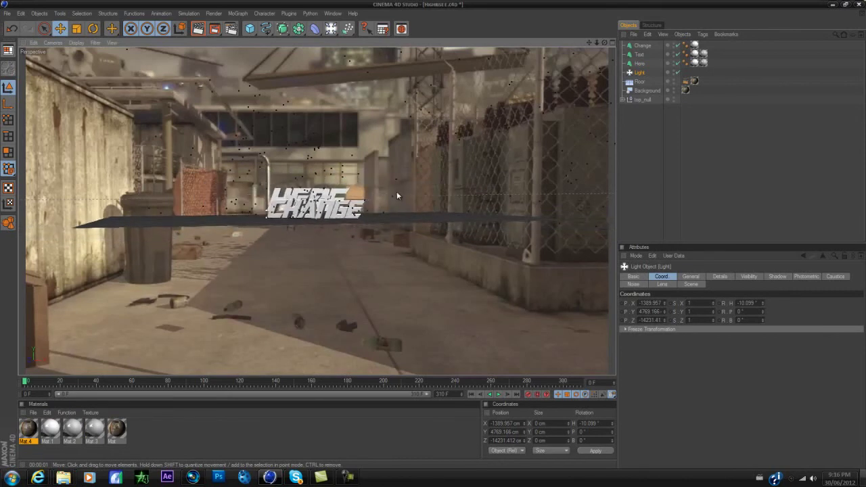
scroll(352, 186, down, 1)
scroll(281, 173, down, 1)
scroll(279, 171, down, 1)
scroll(278, 172, down, 1)
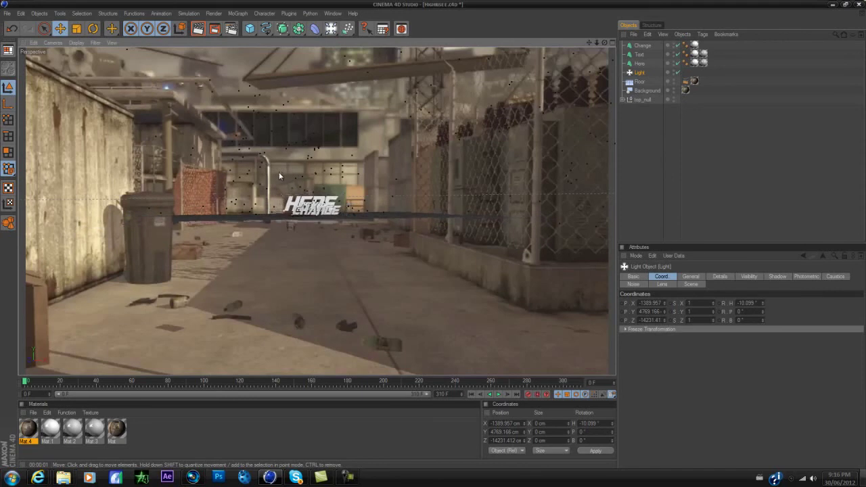
scroll(353, 264, up, 1)
scroll(363, 259, up, 1)
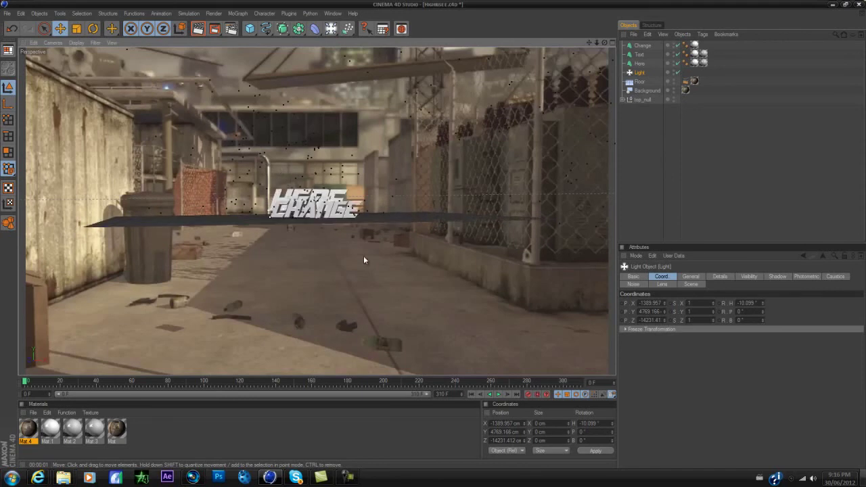
scroll(377, 213, up, 1)
scroll(379, 215, up, 1)
scroll(379, 219, up, 2)
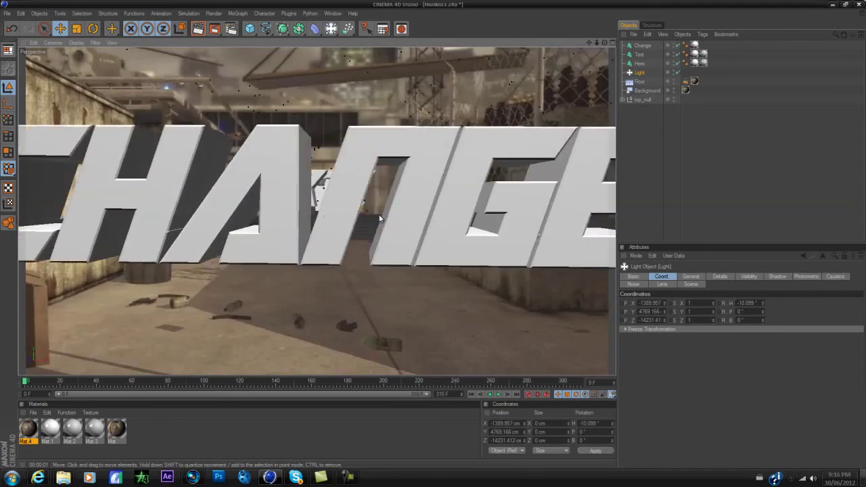
scroll(379, 218, down, 2)
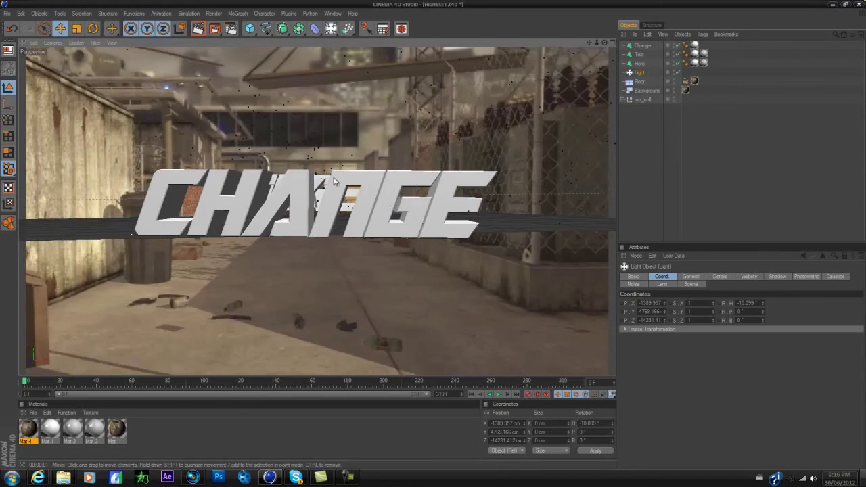
Open Render Settings, reviewing 1280×720 output for frames 0–310, then show the Save page
click(231, 28)
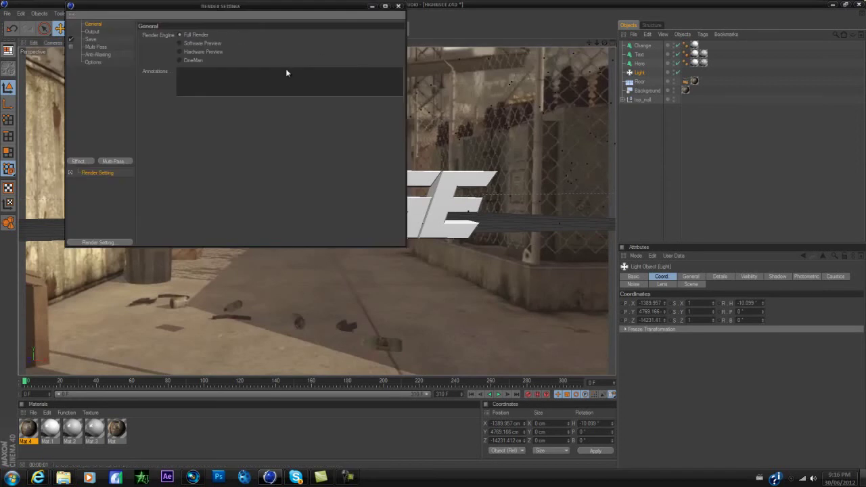
click(90, 31)
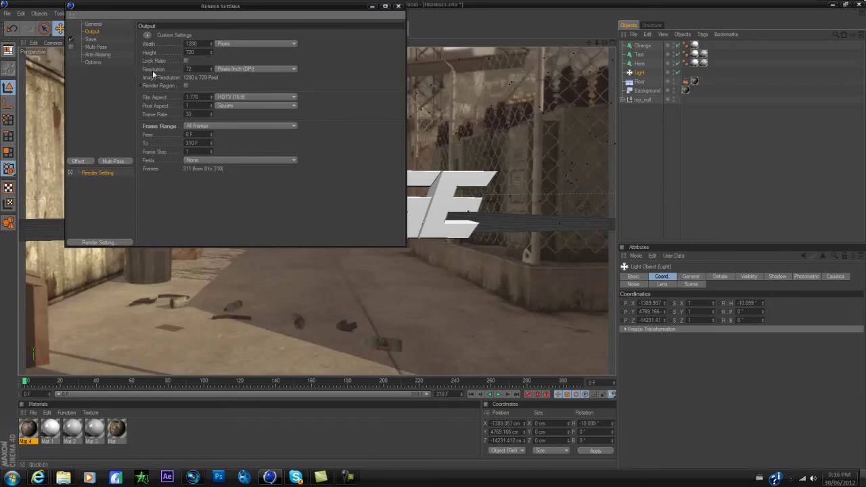
click(118, 38)
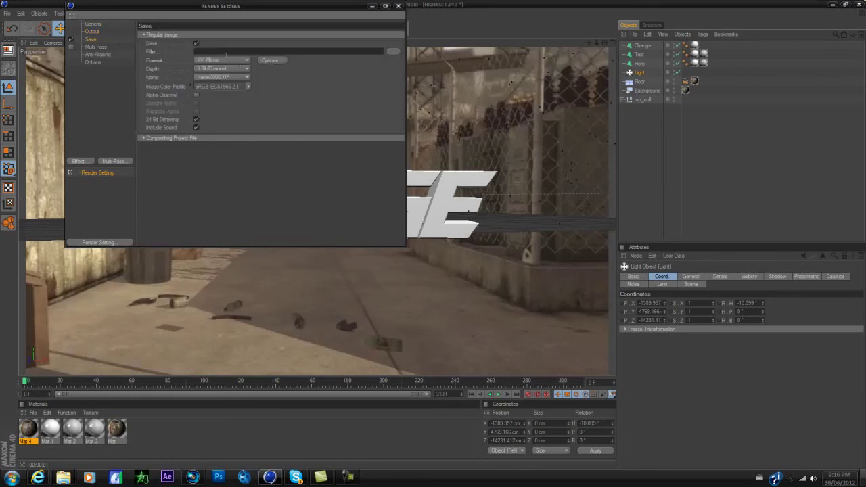
Create and open New folder (2) inside Desktop > Motion Track Template # 15 as the render destination
click(398, 52)
click(100, 70)
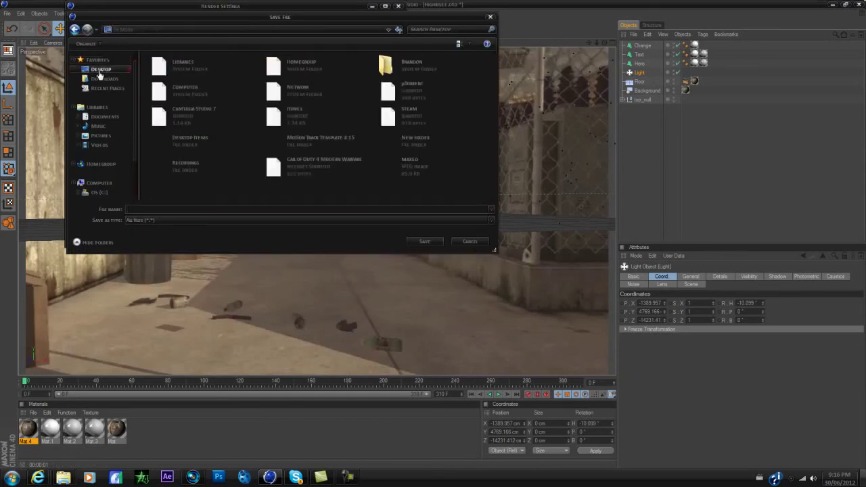
double_click(328, 139)
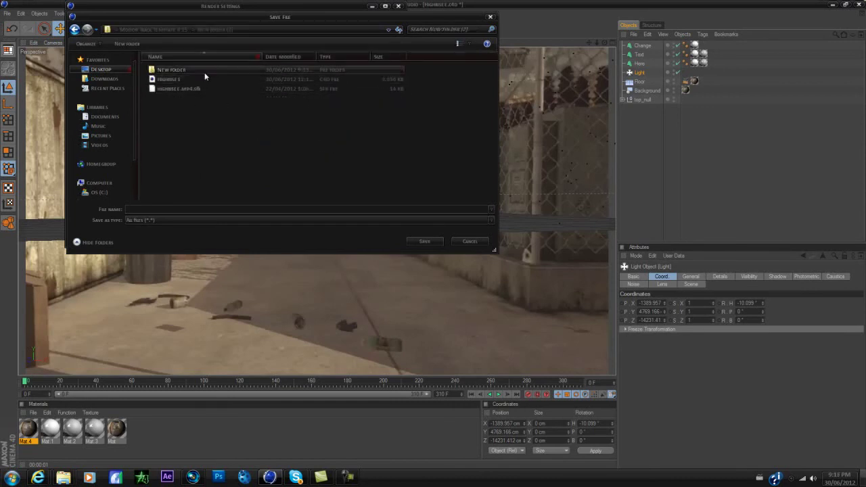
right_click(188, 119)
click(342, 225)
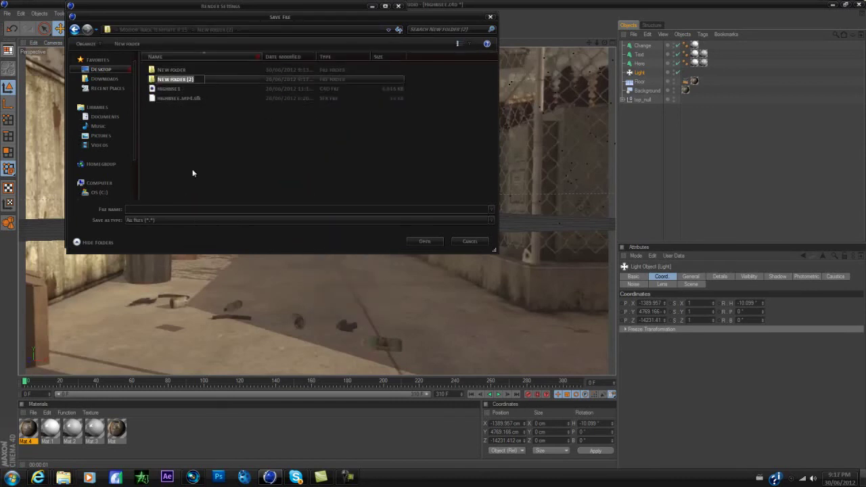
double_click(215, 79)
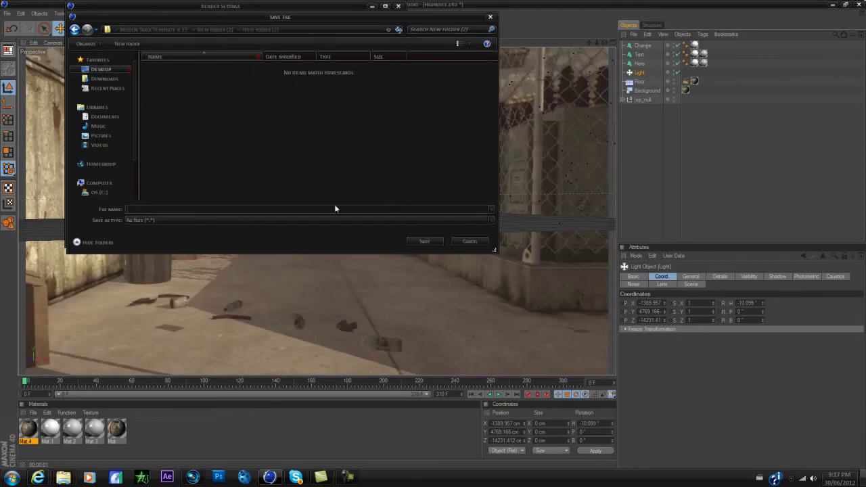
Save into New folder (2), keep AVI Movie as the format, and close Render Settings
click(423, 242)
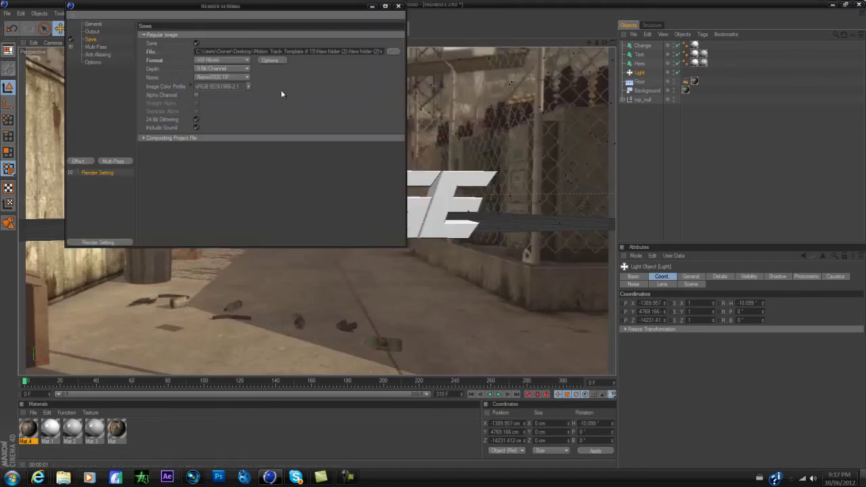
click(240, 63)
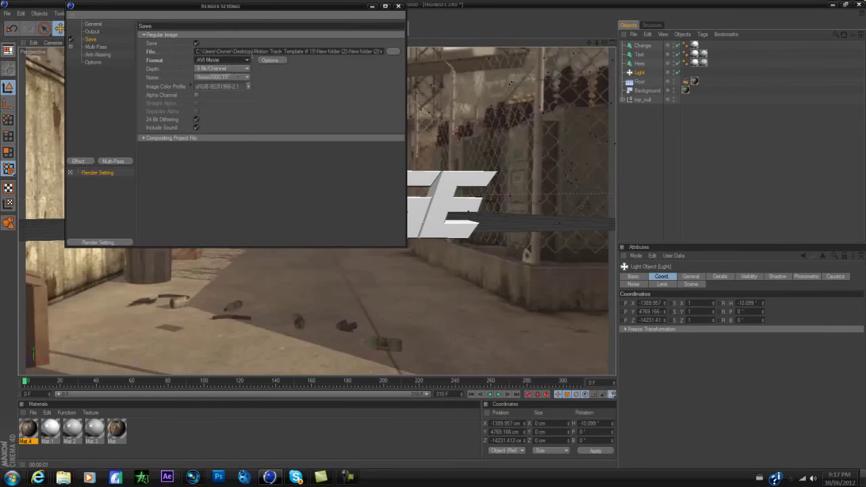
click(207, 68)
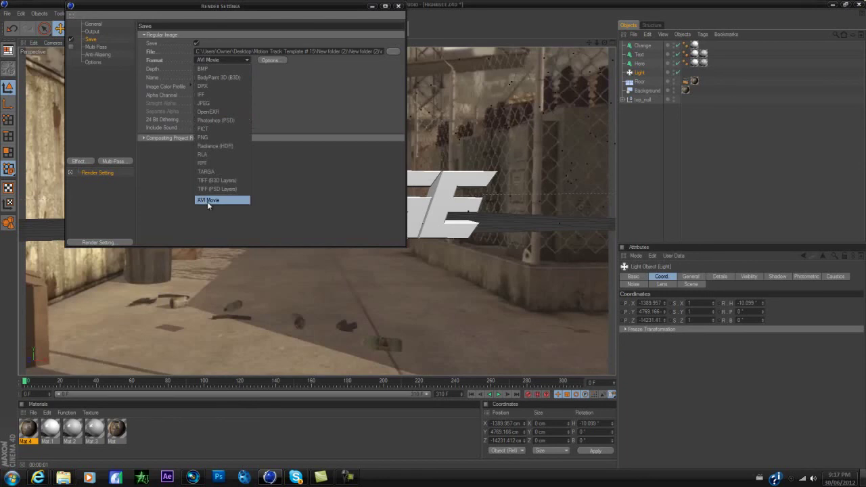
click(236, 200)
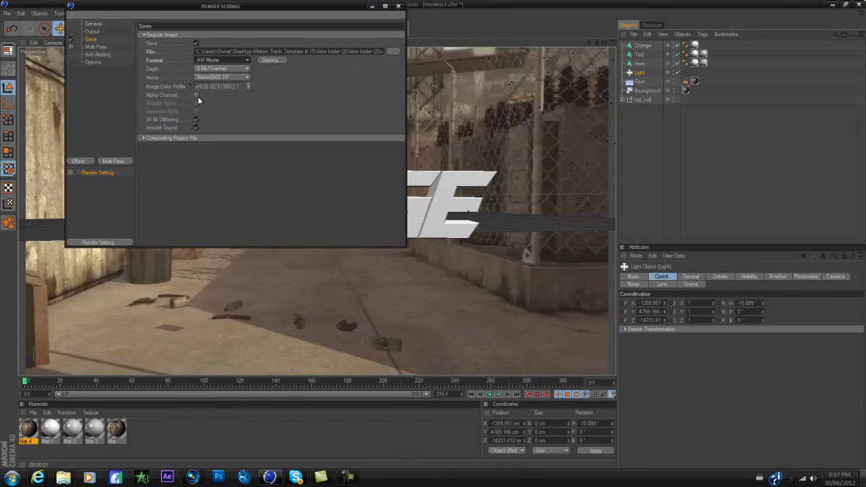
click(104, 47)
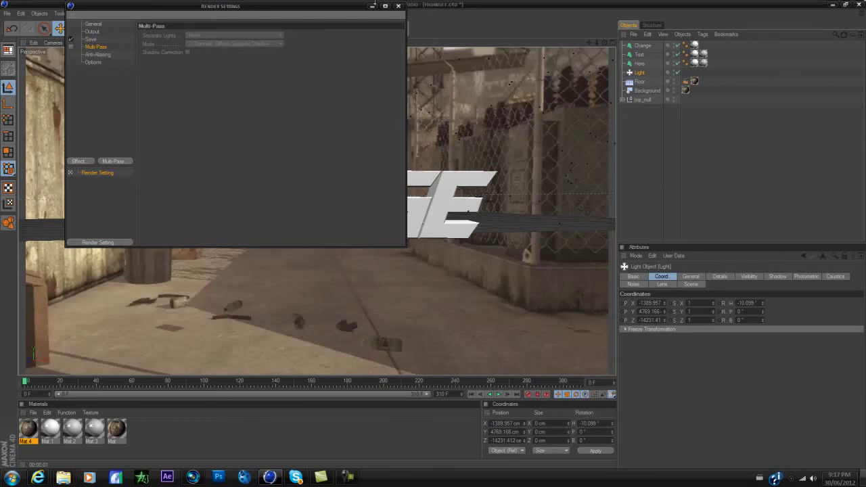
click(397, 7)
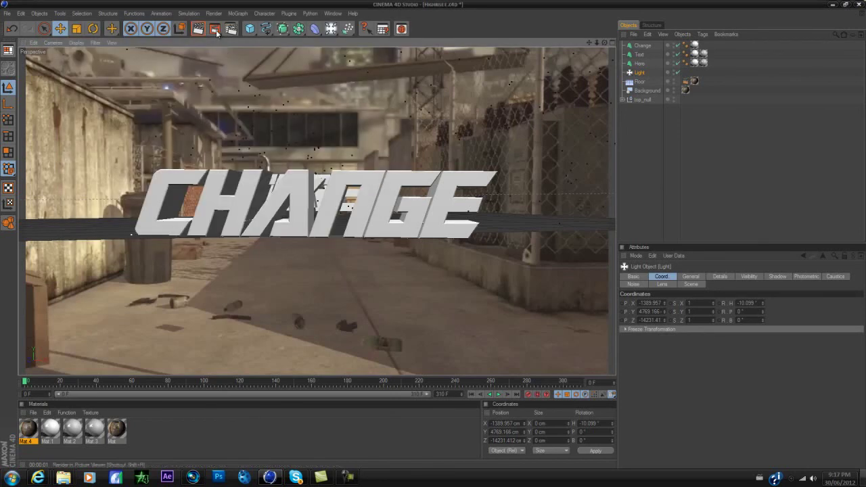
Render all 311 frames of the CHANGE animation to the Picture Viewer
click(215, 30)
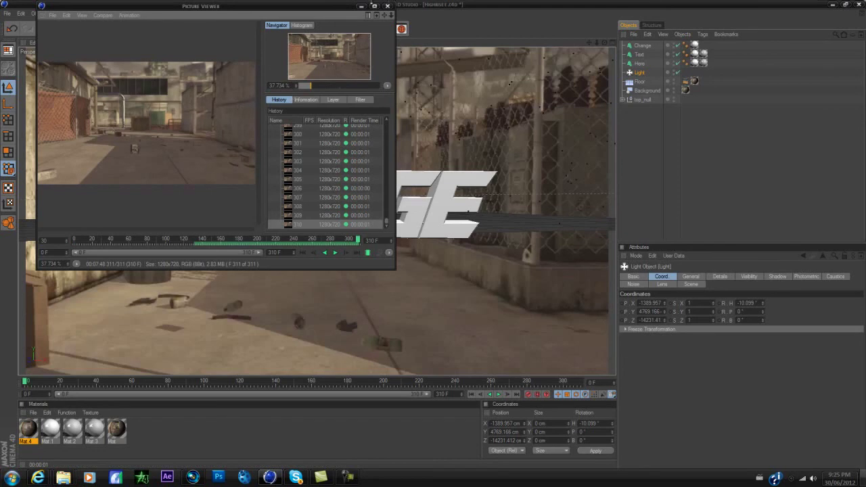
Put away the Picture Viewer and check the CHANGE text's texture tags (Mat.1, UVW Mapping)
click(362, 7)
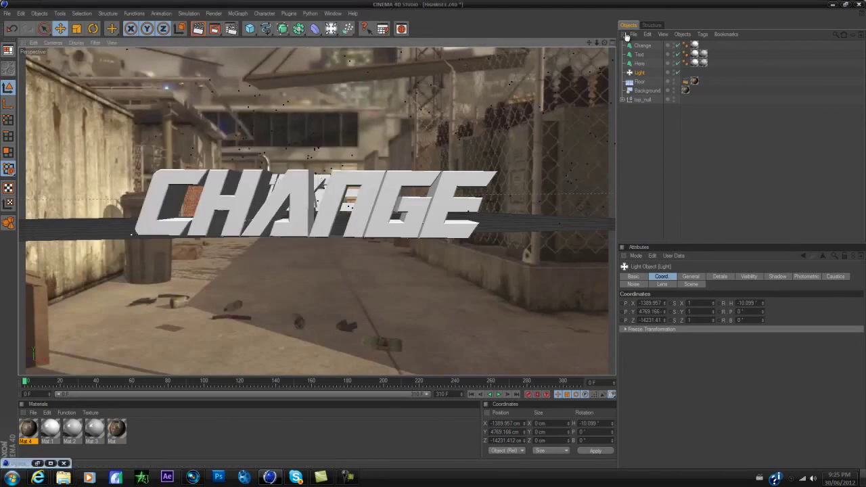
click(694, 53)
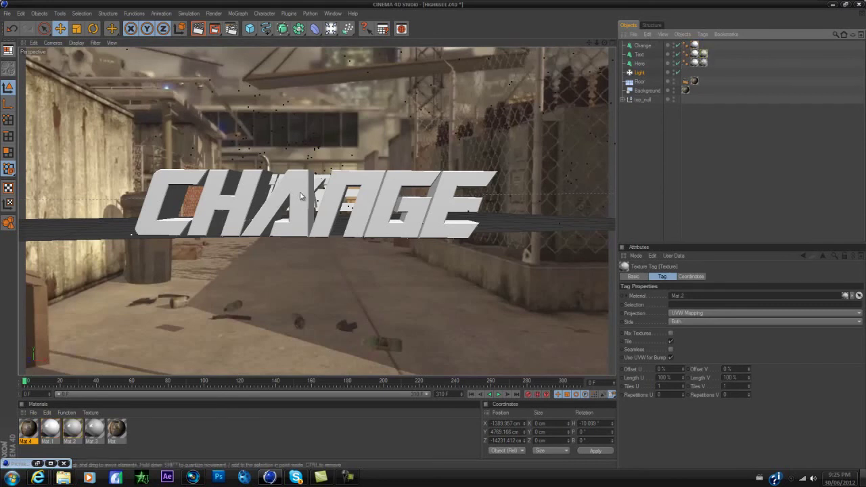
click(695, 45)
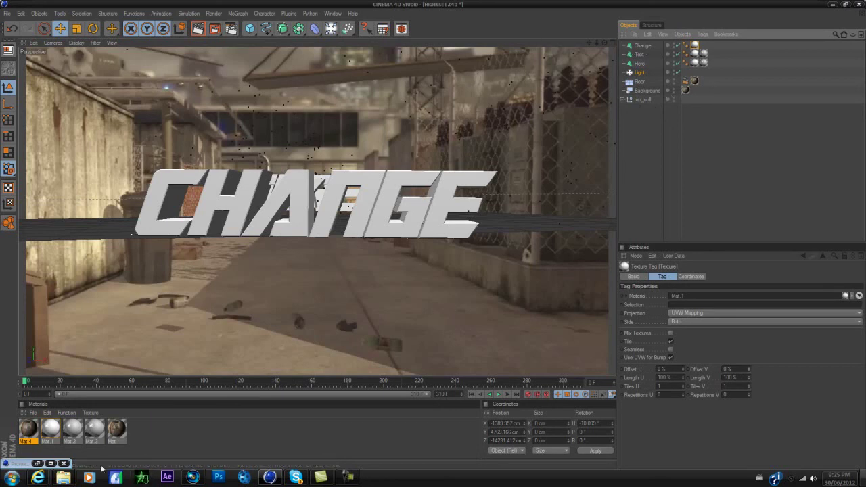
In Explorer, open Desktop > Motion Track Template # 15 > New folder (2) holding the AVI
click(60, 449)
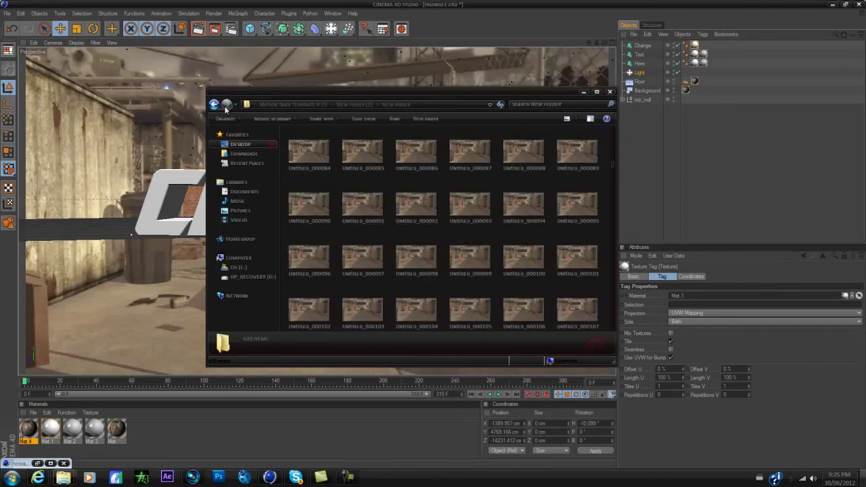
click(237, 144)
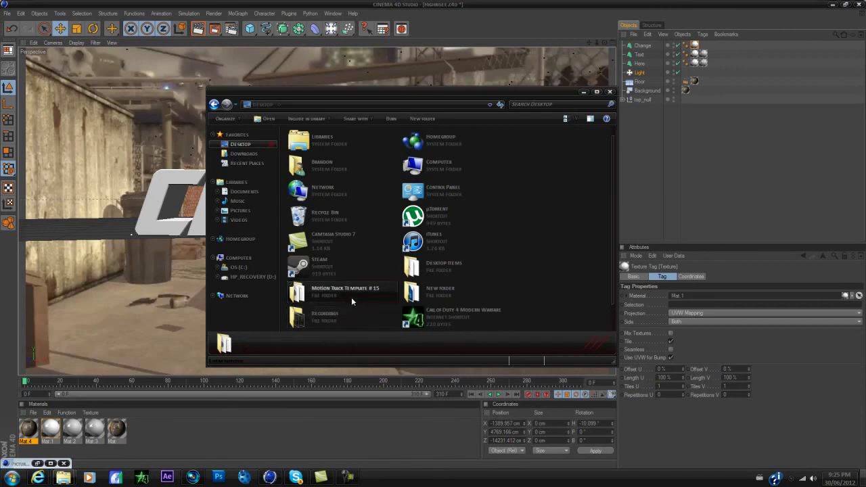
double_click(351, 297)
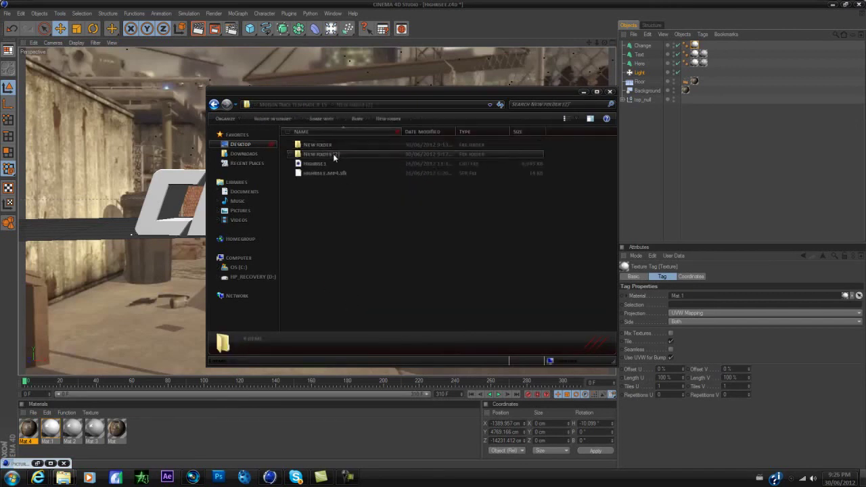
double_click(332, 154)
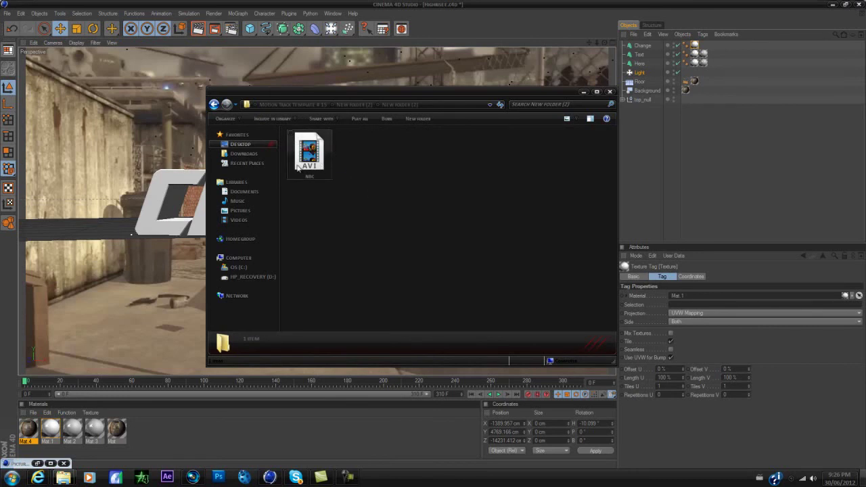
Play the rendered NBC AVI to check CHANGE, TEXT and HERE over the alley footage
click(322, 167)
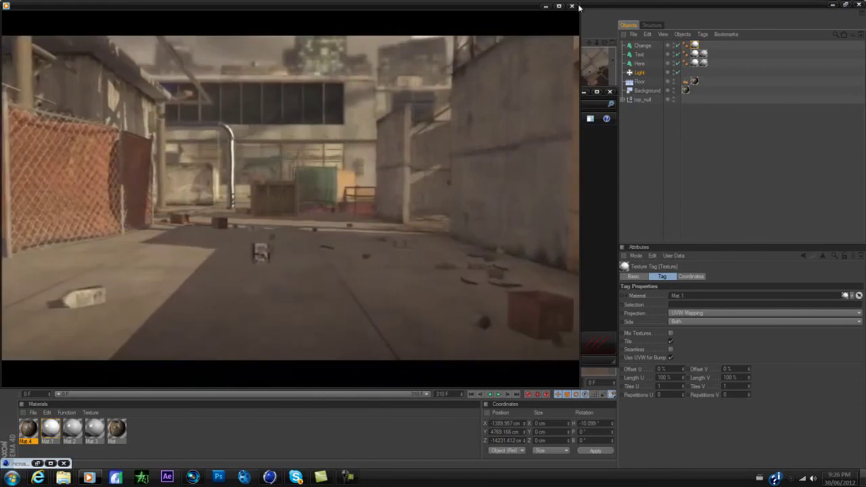
click(572, 6)
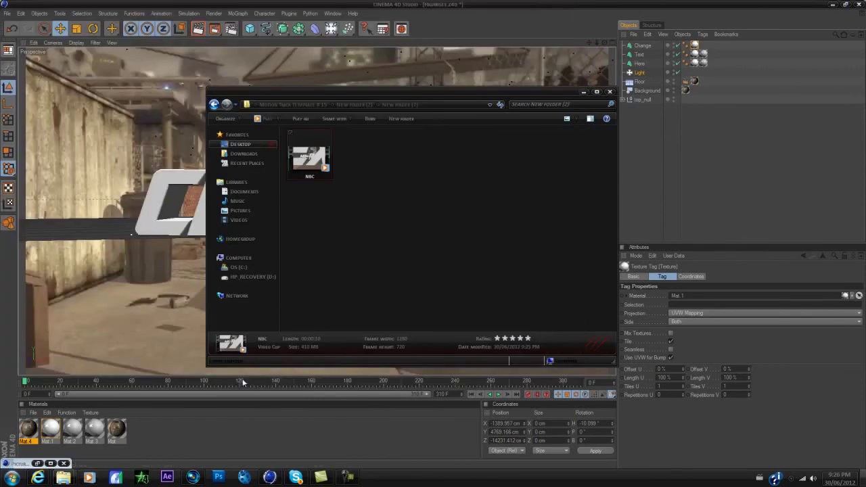